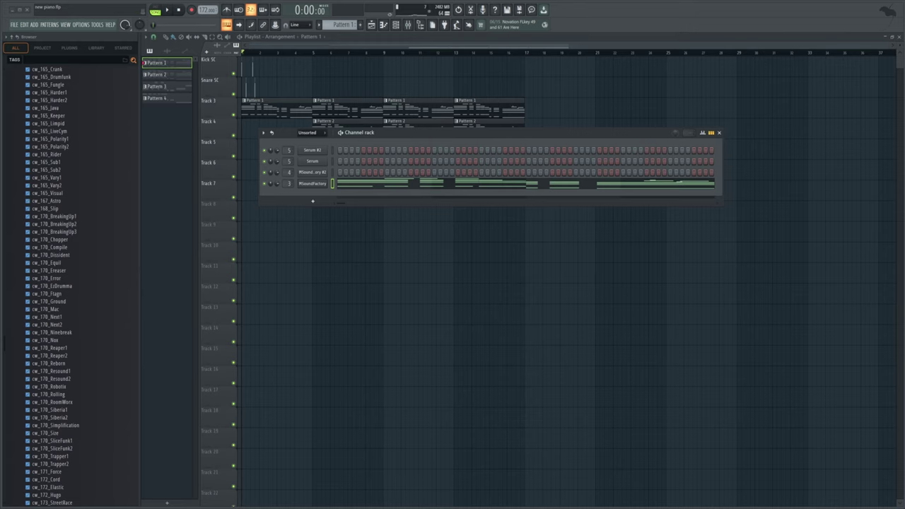
Step: Open the MSoundFactory channel's notes in the piano roll and play Pattern 1 in pattern mode
{"action": "left_click", "coordinate": [335, 185]}
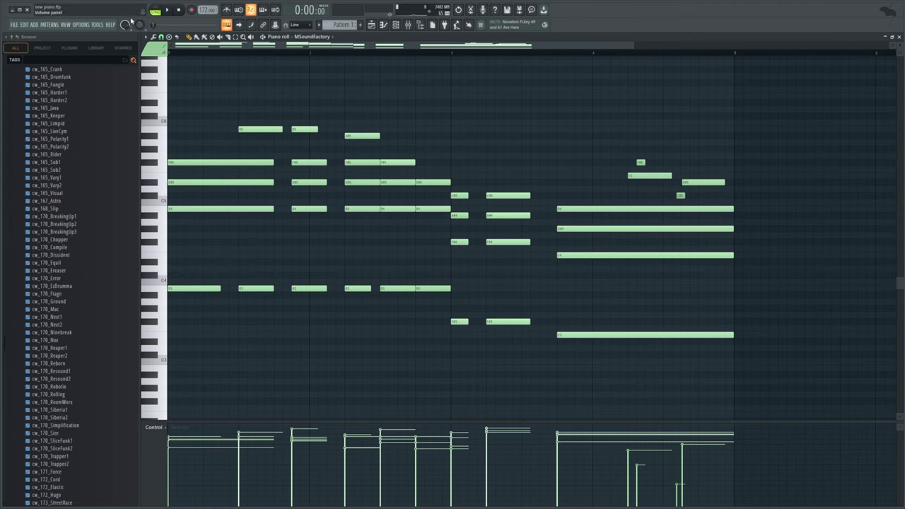
{"action": "left_click", "coordinate": [156, 8]}
{"action": "left_click", "coordinate": [170, 10]}
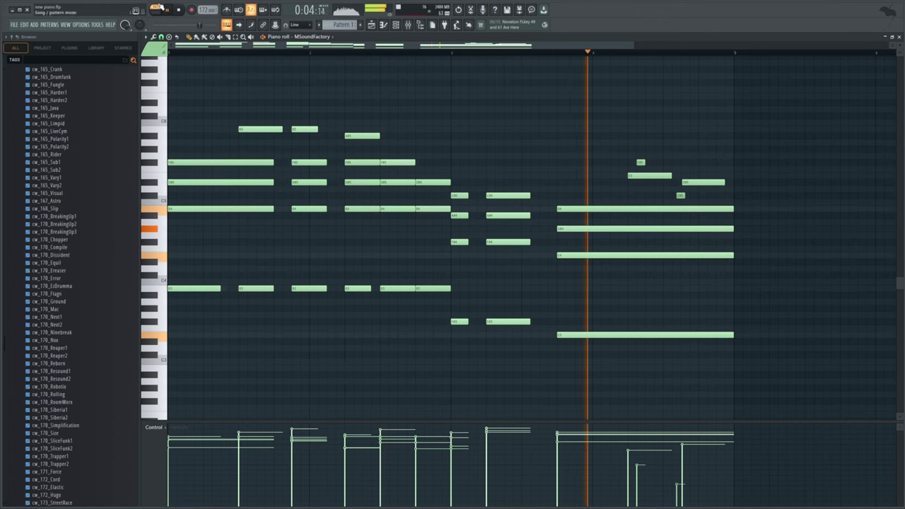
{"action": "left_click", "coordinate": [177, 10]}
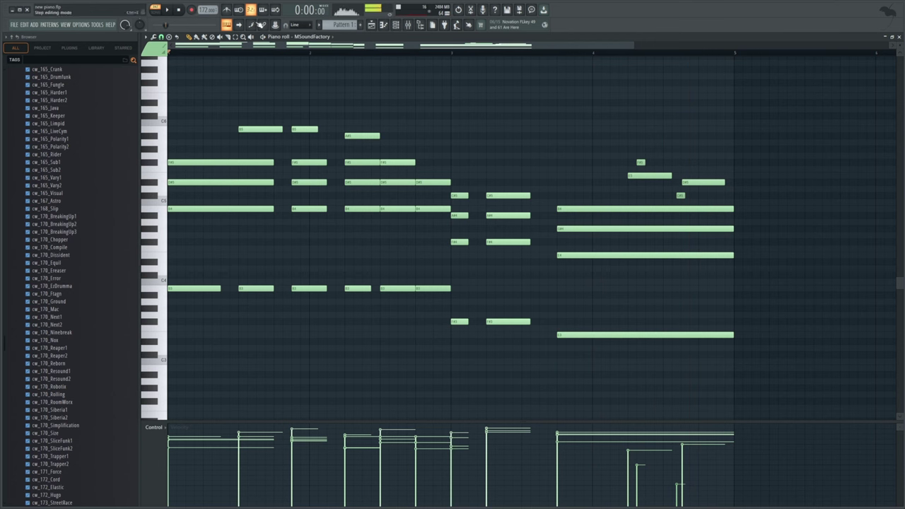
Step: Bypass the effects on mixer Insert 3, lower its fader, and audition the unprocessed piano pattern
{"action": "left_click", "coordinate": [398, 26]}
{"action": "left_click", "coordinate": [408, 25]}
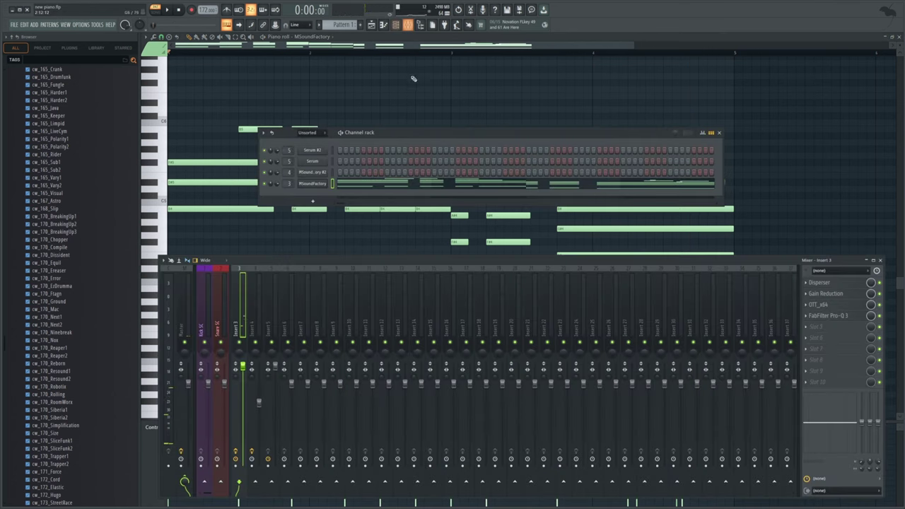
{"action": "left_click", "coordinate": [235, 452]}
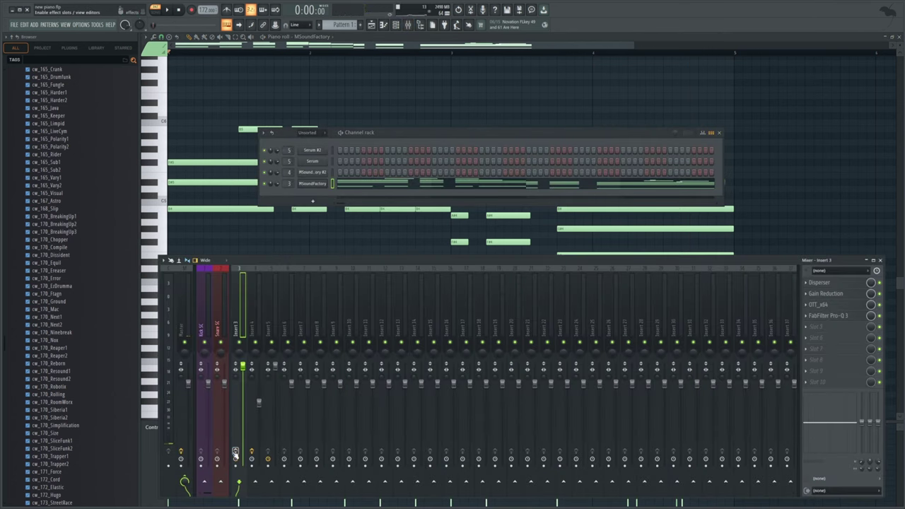
{"action": "left_click_drag", "start_coordinate": [243, 367], "coordinate": [243, 376]}
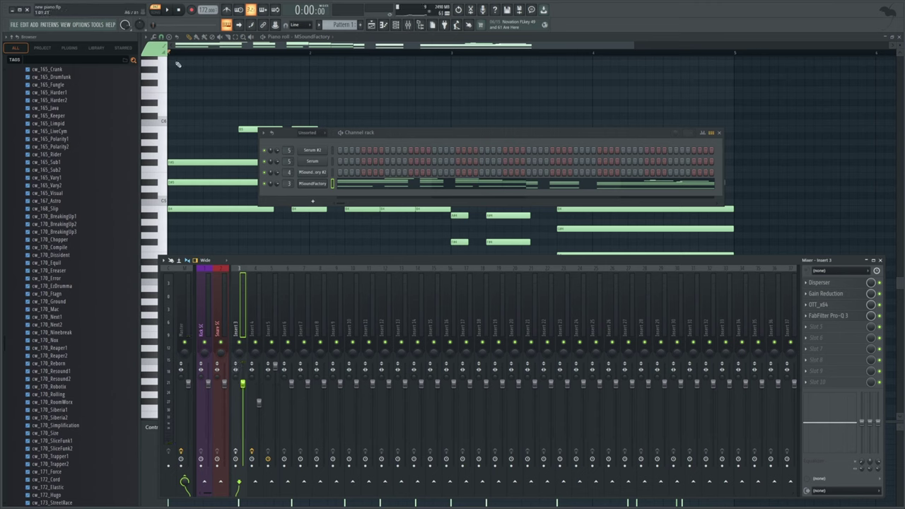
{"action": "left_click", "coordinate": [168, 10]}
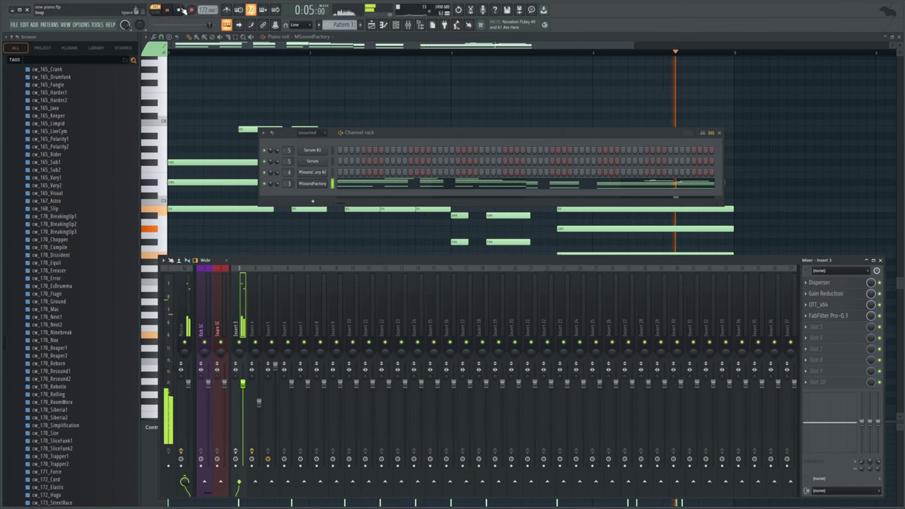
{"action": "left_click", "coordinate": [179, 10]}
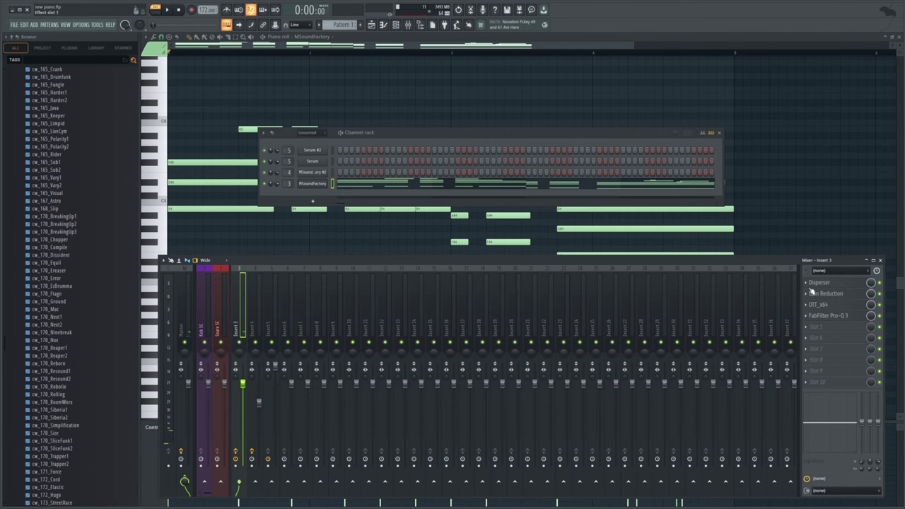
Step: Open FabFilter Pro-Q 3 on Insert 3, raise the track volume to 120%, and audition the piano
{"action": "left_click", "coordinate": [834, 320]}
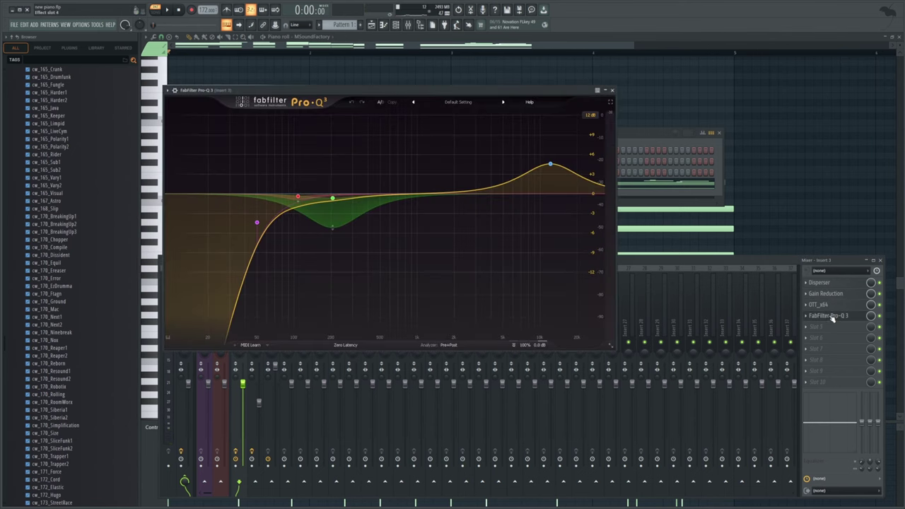
{"action": "left_click_drag", "start_coordinate": [349, 92], "coordinate": [573, 196]}
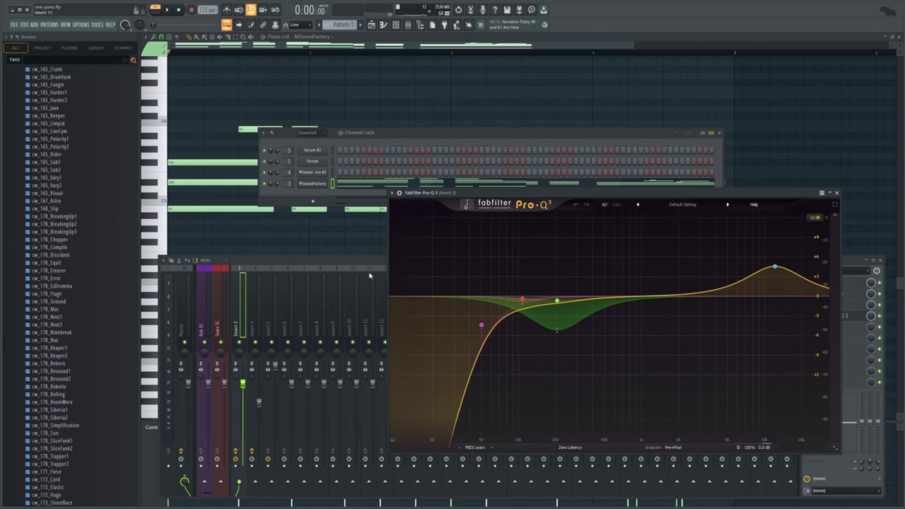
{"action": "left_click_drag", "start_coordinate": [244, 385], "coordinate": [243, 370]}
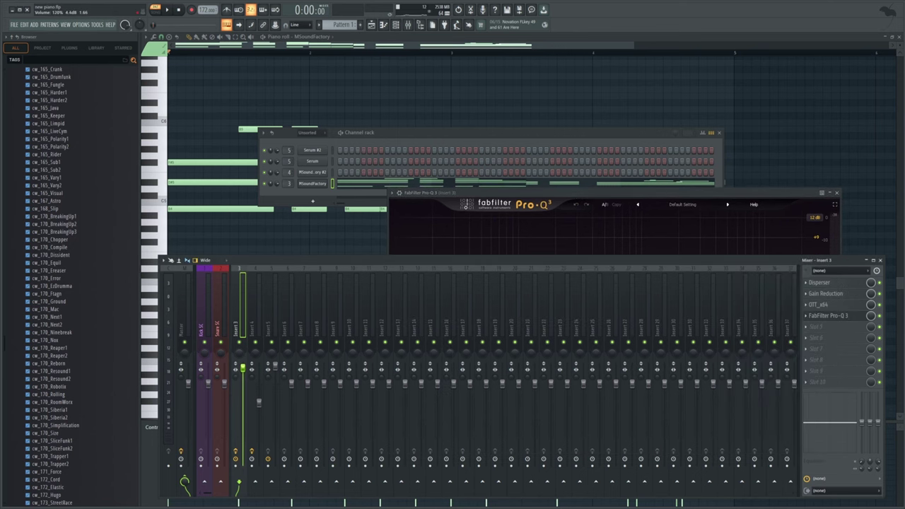
{"action": "left_click", "coordinate": [167, 9]}
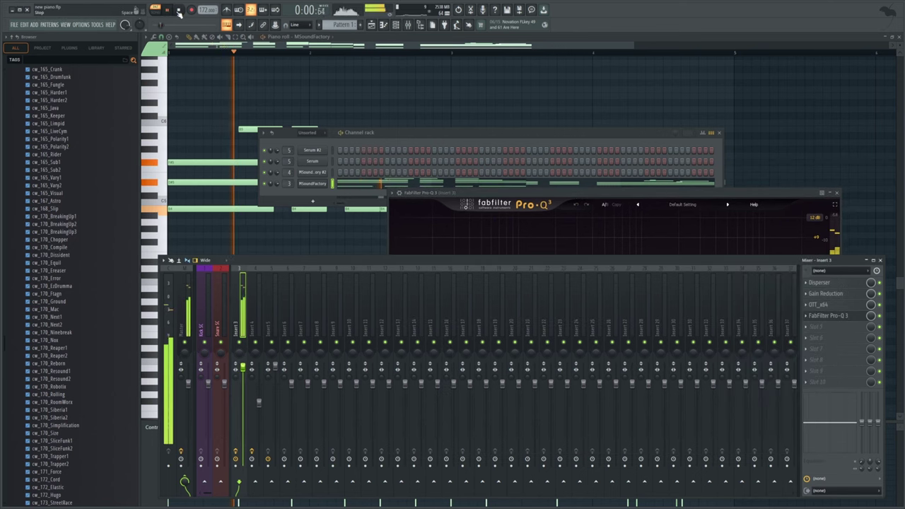
{"action": "left_click", "coordinate": [179, 13]}
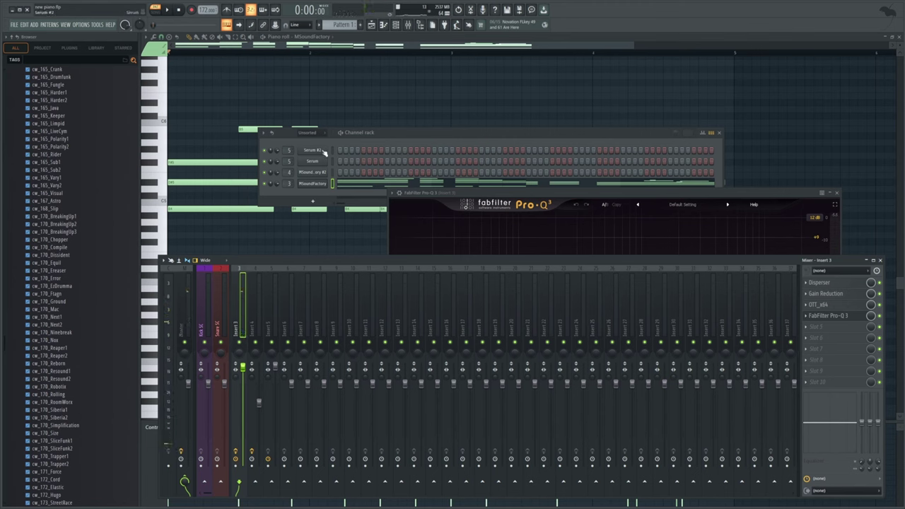
Step: Add a new MSoundFactory channel and load the Monastery Grand instrument by searching for "mona"
{"action": "left_click", "coordinate": [332, 151]}
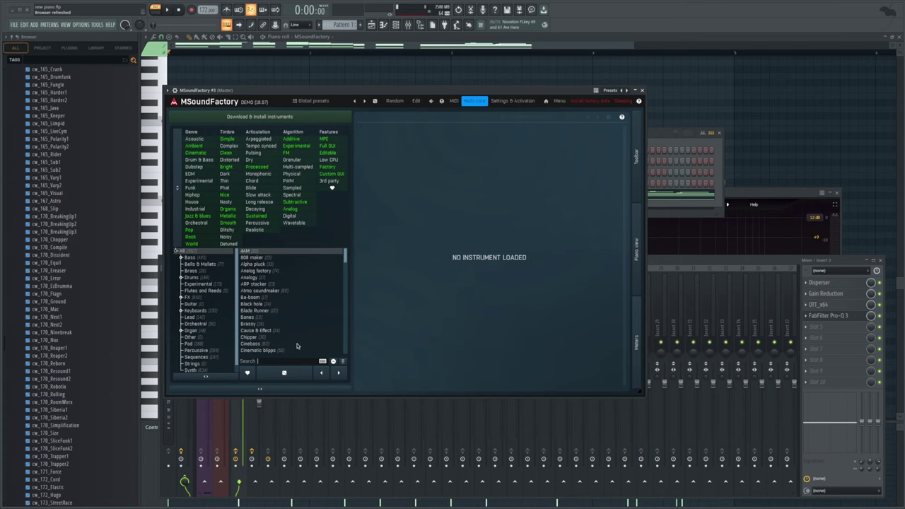
{"action": "type", "text": "mons"}
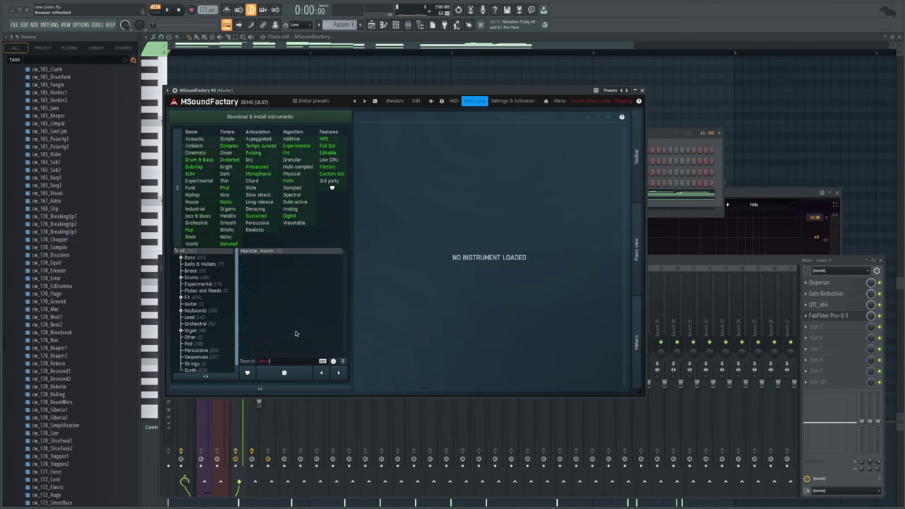
{"action": "key", "text": "BackSpace"}
{"action": "type", "text": "a"}
{"action": "left_click", "coordinate": [281, 259]}
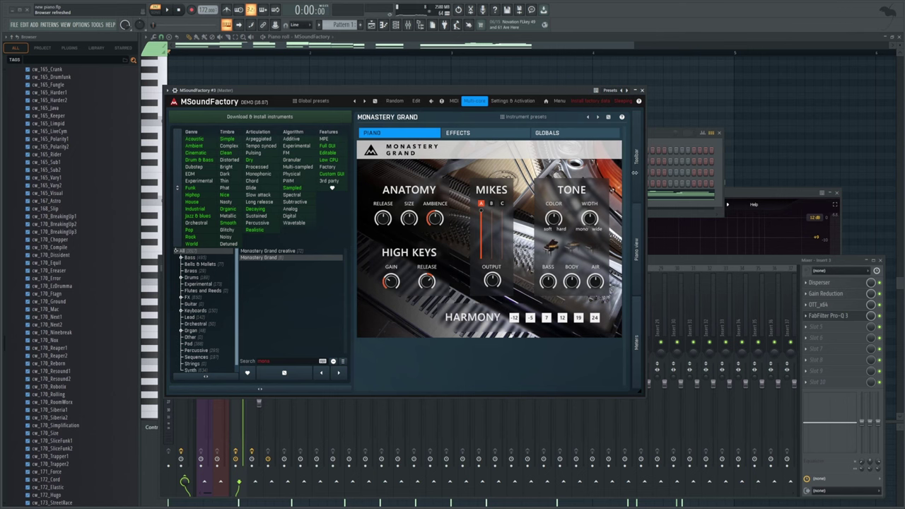
Step: Fade Monastery Grand's microphone A to silence, enable microphone B to audition it alone, and fade B to silence
{"action": "left_click", "coordinate": [663, 140]}
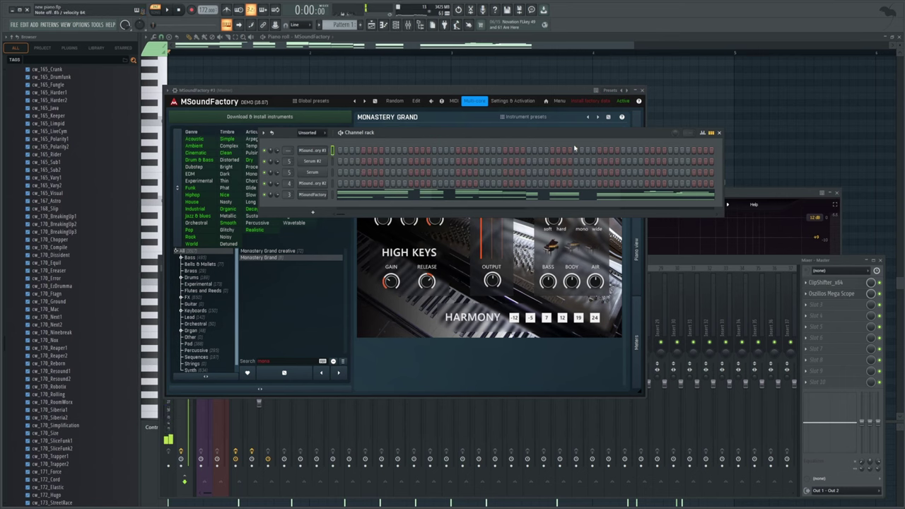
{"action": "left_click", "coordinate": [497, 219]}
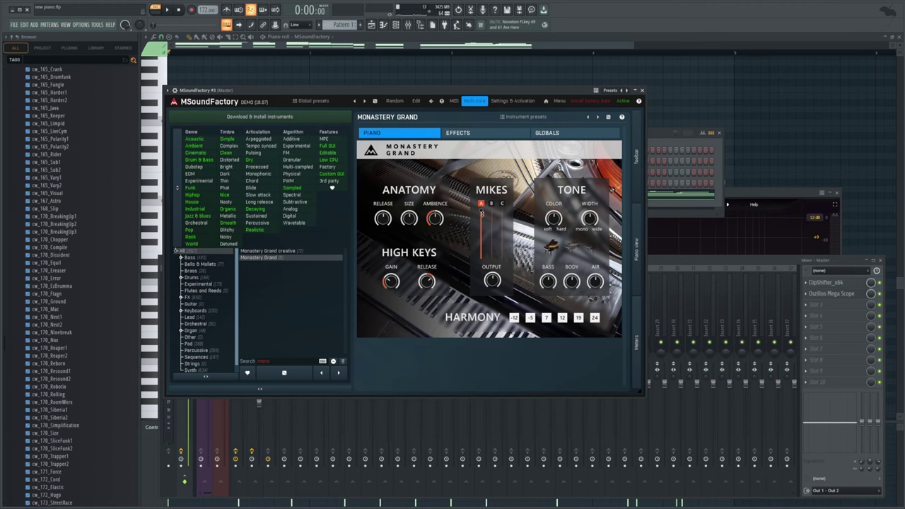
{"action": "left_click_drag", "start_coordinate": [481, 214], "coordinate": [482, 259]}
{"action": "left_click", "coordinate": [491, 204]}
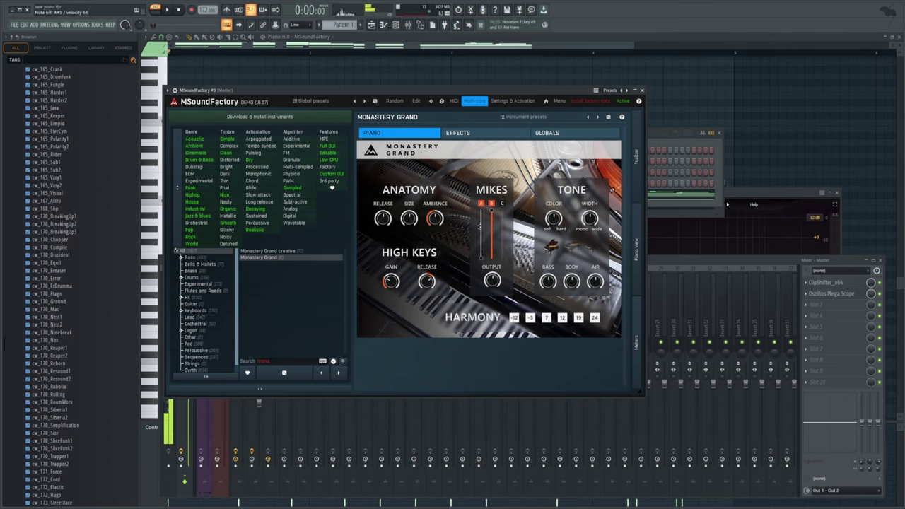
{"action": "left_click_drag", "start_coordinate": [492, 210], "coordinate": [491, 261]}
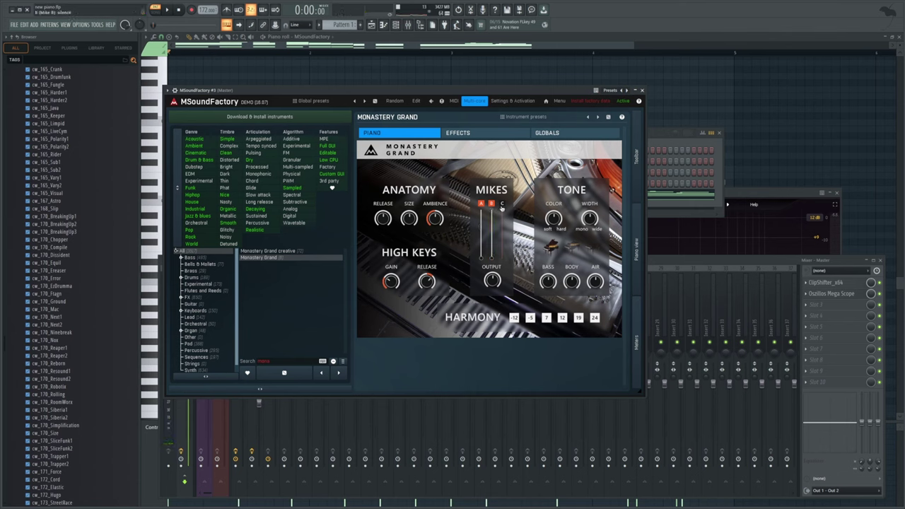
Step: Enable microphone C and raise microphones B and A back to full level
{"action": "left_click", "coordinate": [502, 203]}
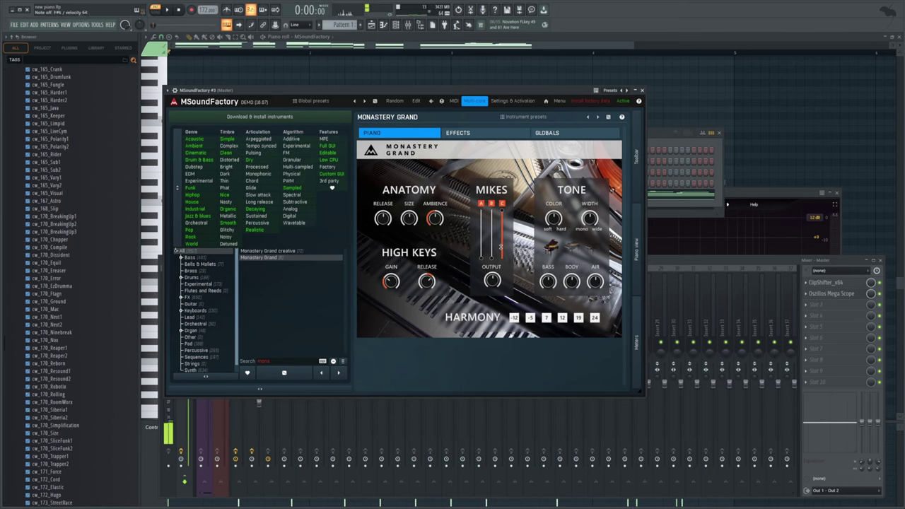
{"action": "left_click_drag", "start_coordinate": [491, 259], "coordinate": [492, 212]}
{"action": "left_click_drag", "start_coordinate": [481, 258], "coordinate": [481, 210]}
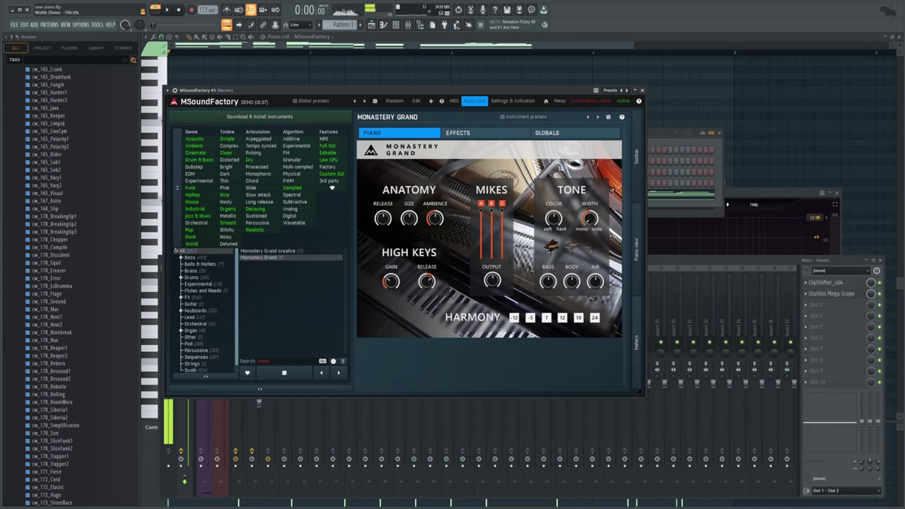
Step: Try Monastery Grand's tone controls, with Width at -100% and Color shifted towards hard and soft
{"action": "left_click_drag", "start_coordinate": [590, 219], "coordinate": [555, 222]}
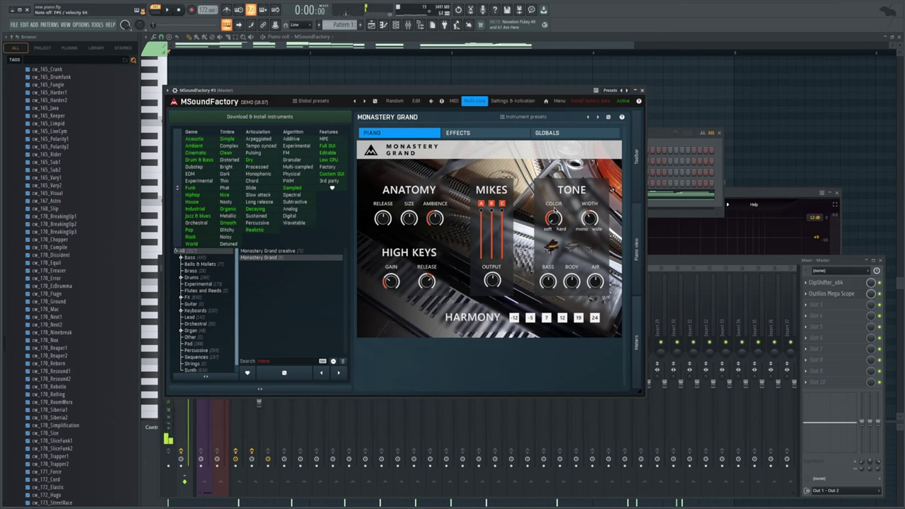
{"action": "left_click_drag", "start_coordinate": [560, 221], "coordinate": [561, 220]}
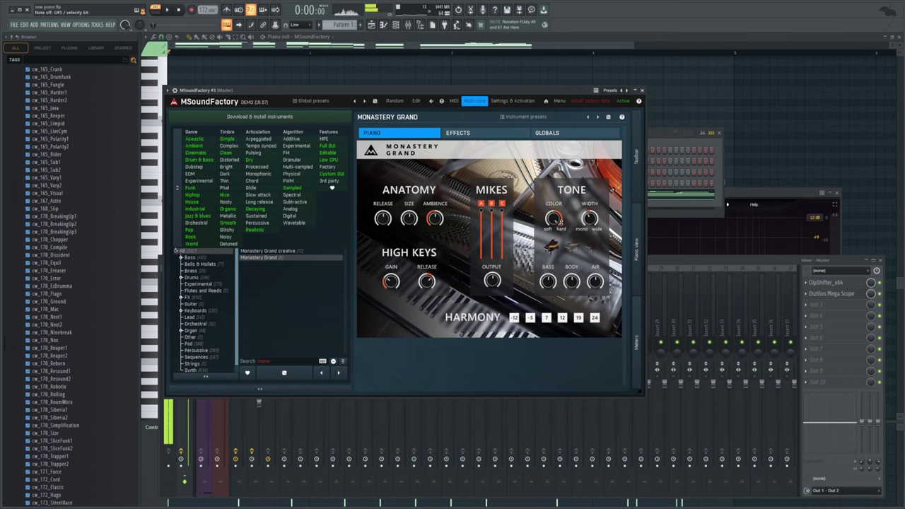
{"action": "left_click_drag", "start_coordinate": [559, 221], "coordinate": [560, 255]}
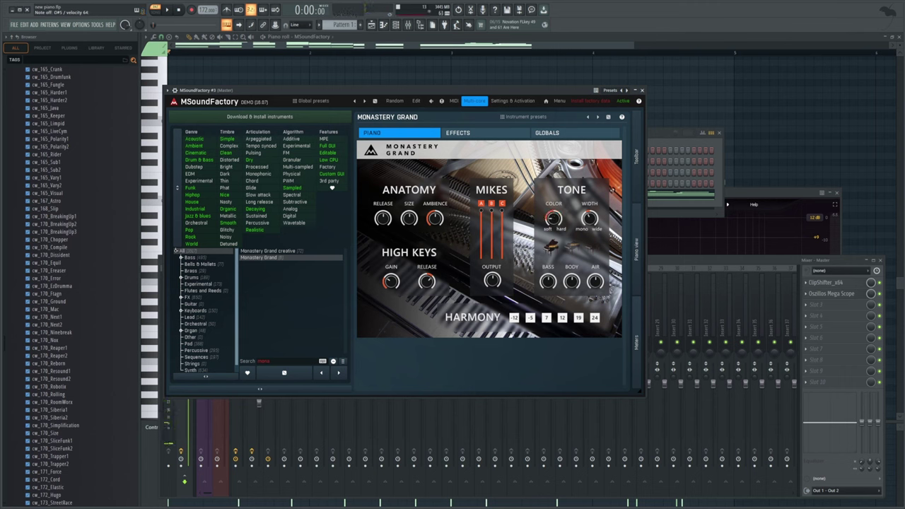
{"action": "left_click_drag", "start_coordinate": [555, 220], "coordinate": [555, 210]}
{"action": "left_click_drag", "start_coordinate": [549, 279], "coordinate": [572, 286]}
Step: Try the -5 and 7 harmony intervals on Monastery Grand and enable the 12 interval
{"action": "left_click", "coordinate": [531, 319]}
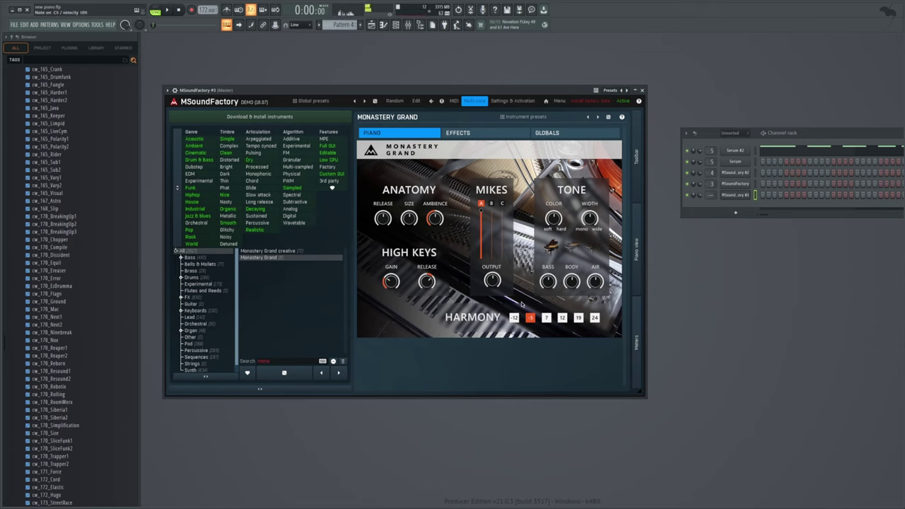
{"action": "left_click", "coordinate": [530, 318]}
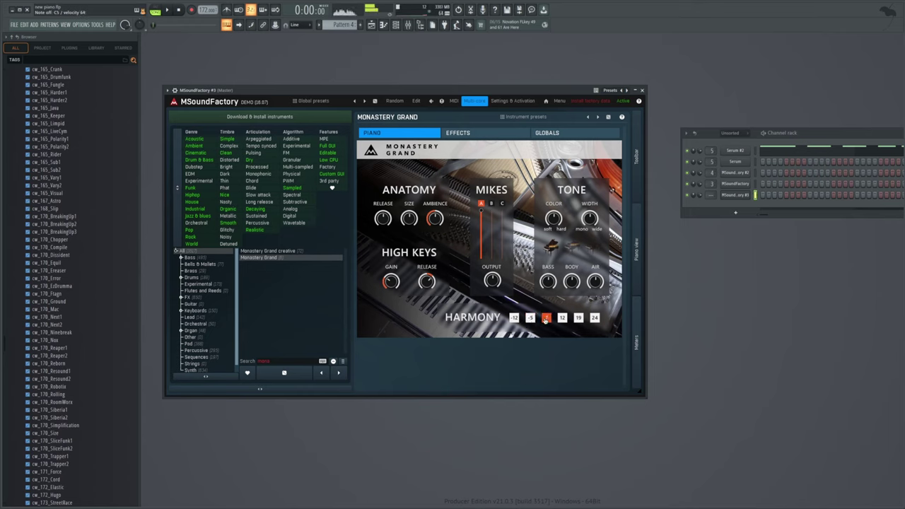
{"action": "left_click", "coordinate": [562, 318]}
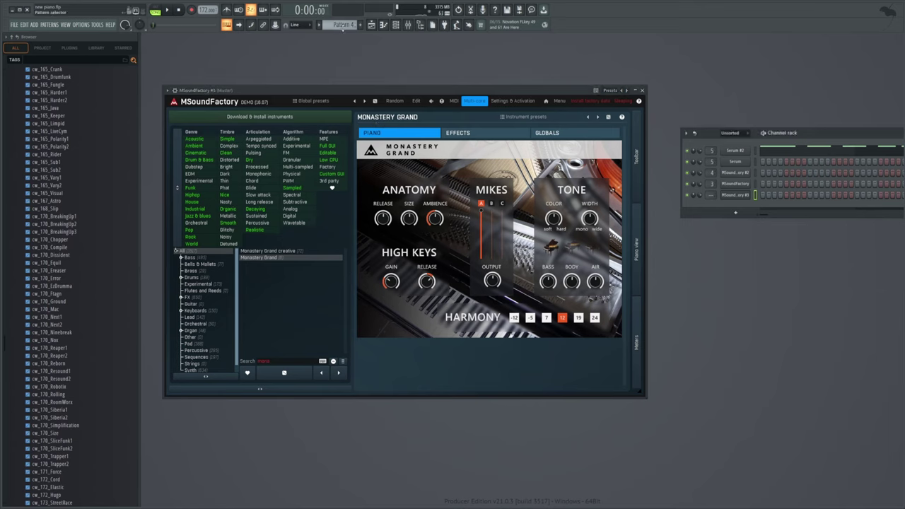
Step: Switch to Pattern 1, play it, and inspect the MSoundFactory channel's chord notes in the piano roll
{"action": "scroll", "coordinate": [345, 28], "scroll_direction": "up", "scroll_amount": 3}
{"action": "key", "text": "space"}
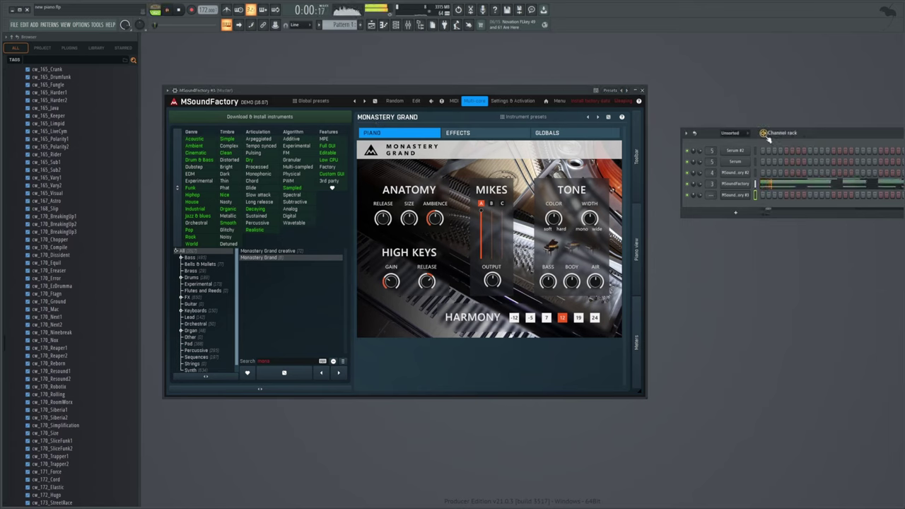
{"action": "left_click", "coordinate": [755, 185]}
{"action": "key", "text": "F7"}
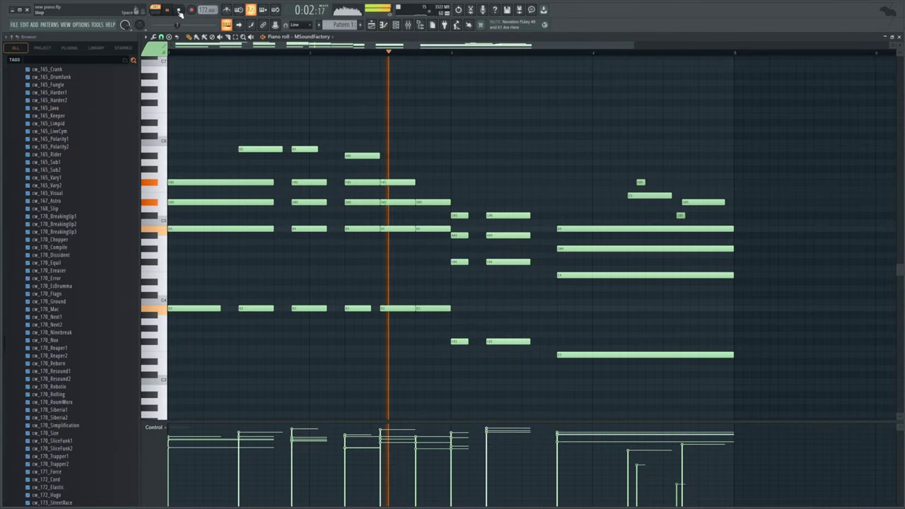
{"action": "key", "text": "space"}
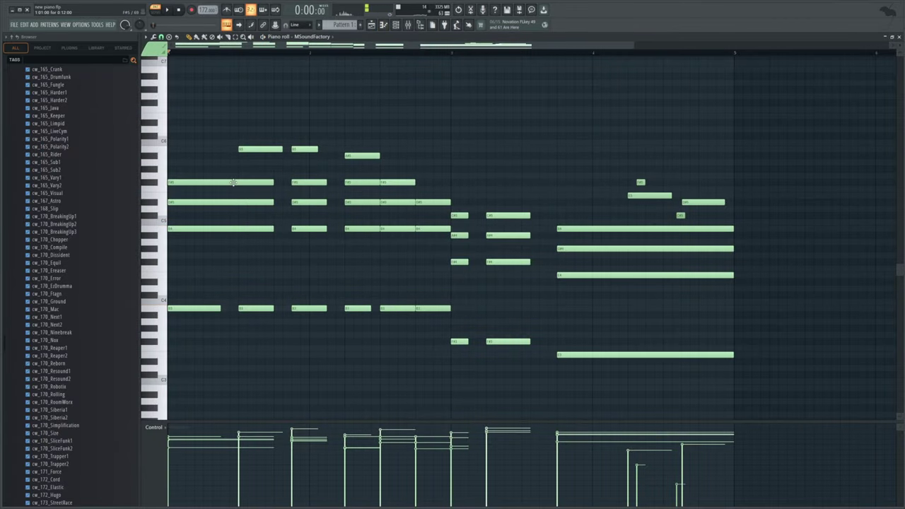
{"action": "scroll", "coordinate": [349, 195], "scroll_direction": "down", "scroll_amount": 1}
{"action": "scroll", "coordinate": [349, 195], "scroll_direction": "down", "scroll_amount": 1}
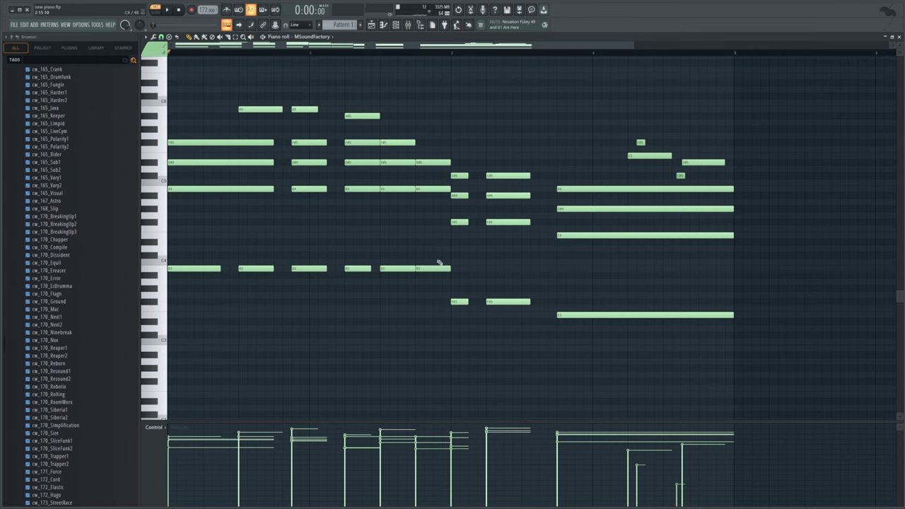
Step: Bring up the channel rack, move it fully into view, and open the original MSoundFactory channel's instrument
{"action": "left_click", "coordinate": [395, 25]}
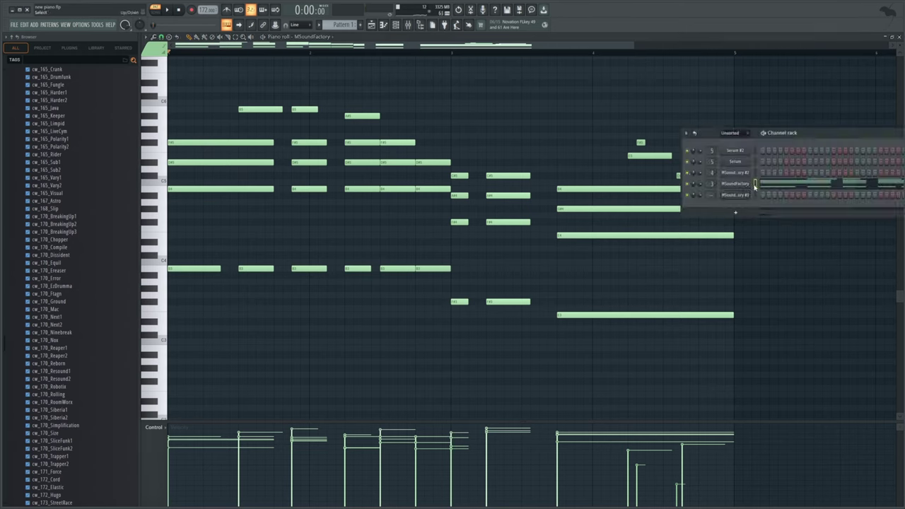
{"action": "left_click_drag", "start_coordinate": [795, 139], "coordinate": [543, 134]}
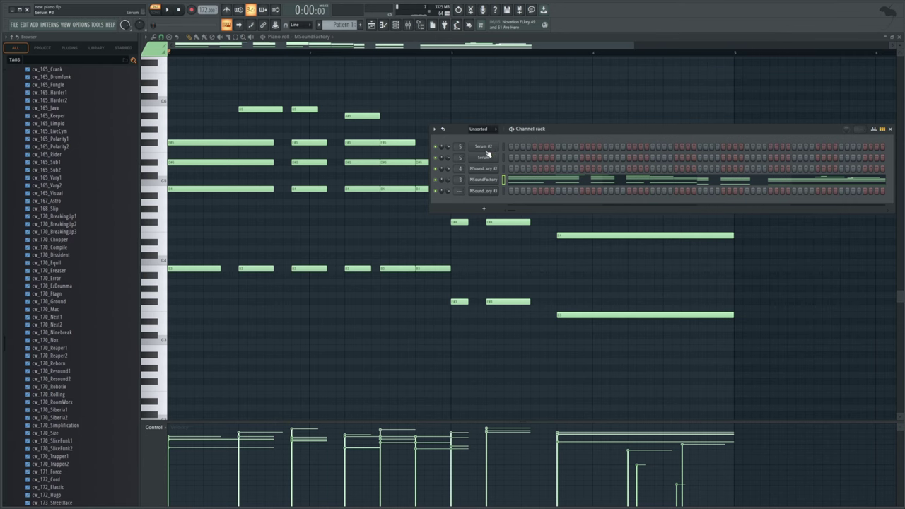
{"action": "left_click", "coordinate": [492, 181]}
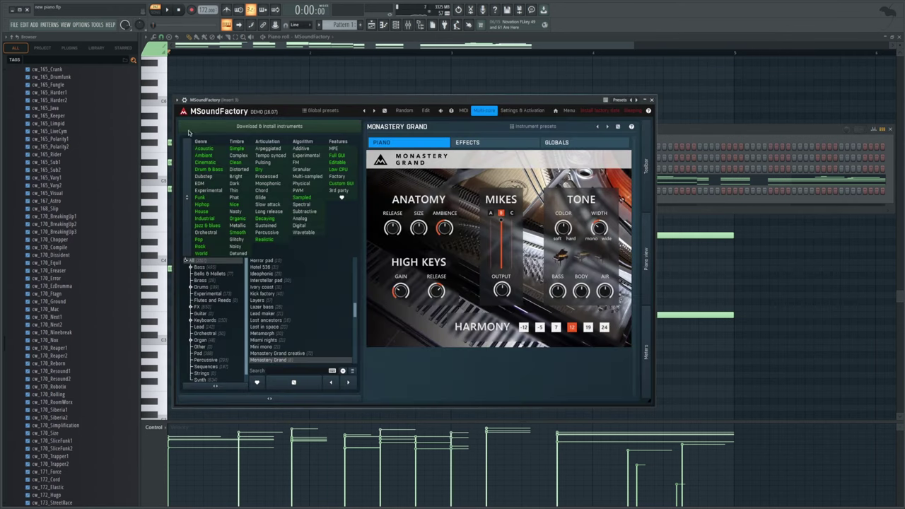